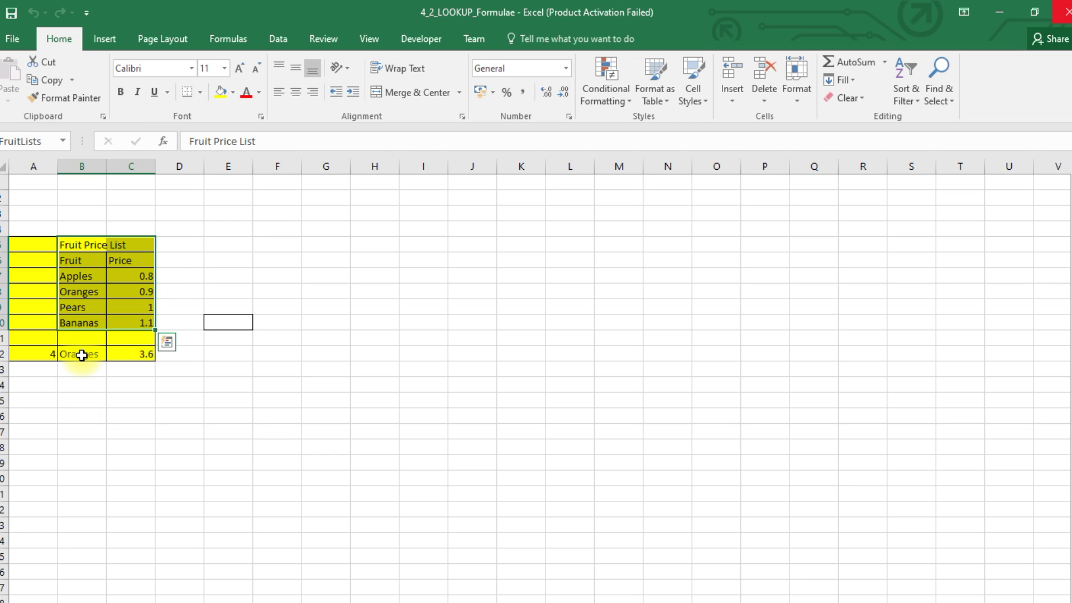
- Select B12 (Oranges), then highlight the FruitLists named range B5:C10 from the Name Box
{"action": "left_click", "coordinate": [82, 355]}
{"action": "left_click", "coordinate": [62, 140]}
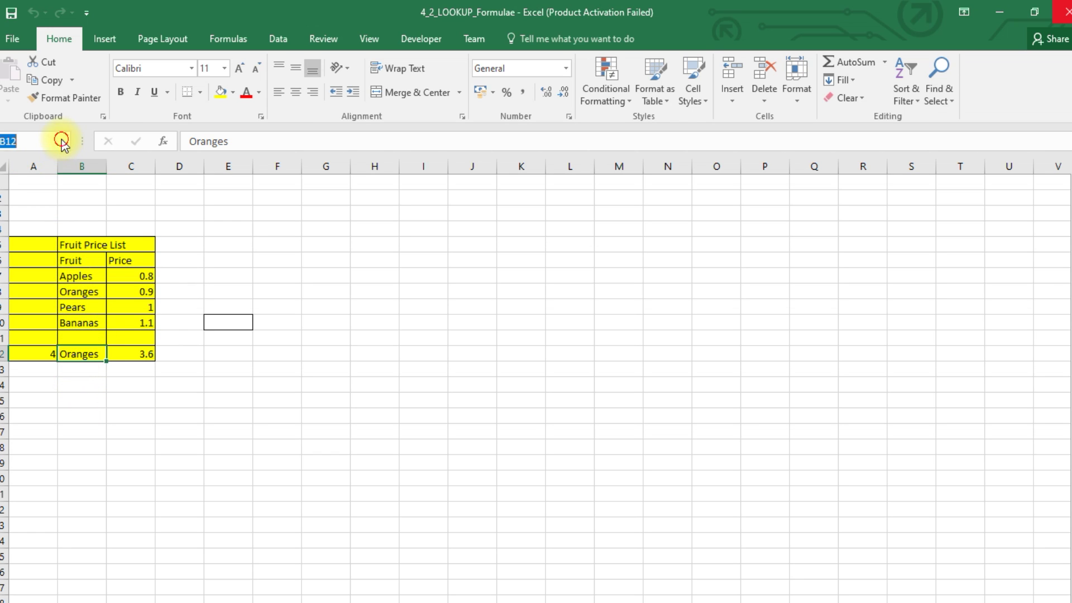
{"action": "left_click", "coordinate": [63, 141]}
{"action": "left_click", "coordinate": [45, 174]}
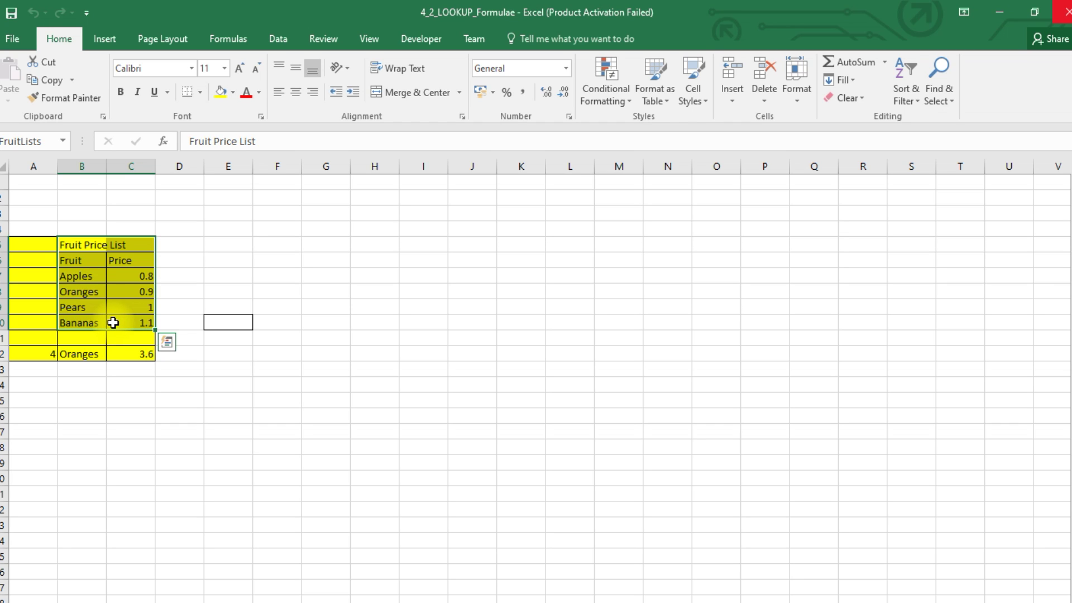
- Show C12's =VLOOKUP(B12,FruitLists,2,0)*A12 formula pricing 4 Oranges
{"action": "left_click", "coordinate": [140, 355]}
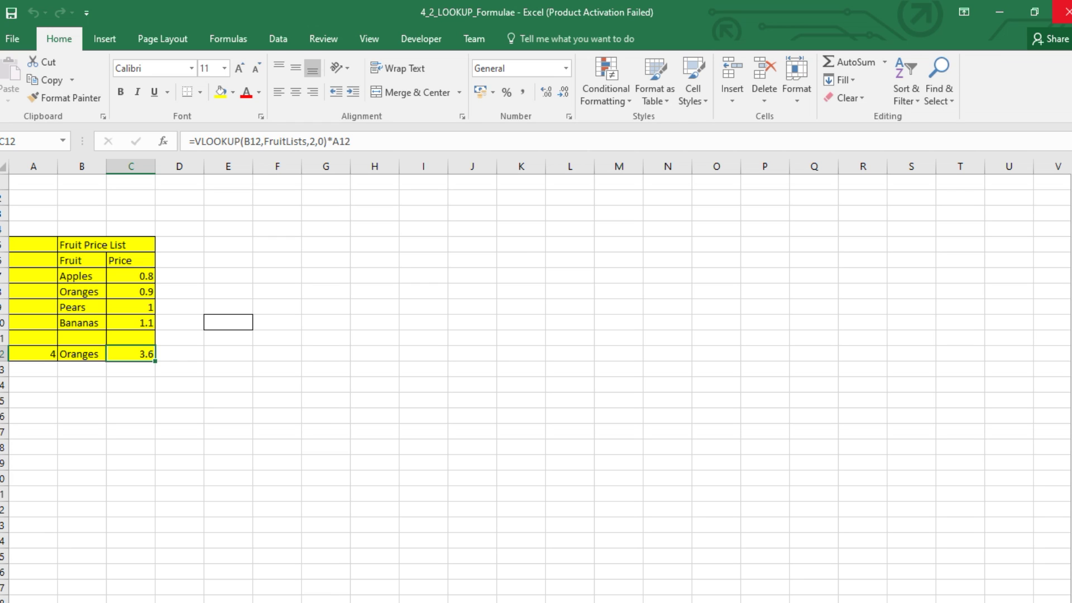
{"action": "key", "text": "ctrl+Page_Down"}
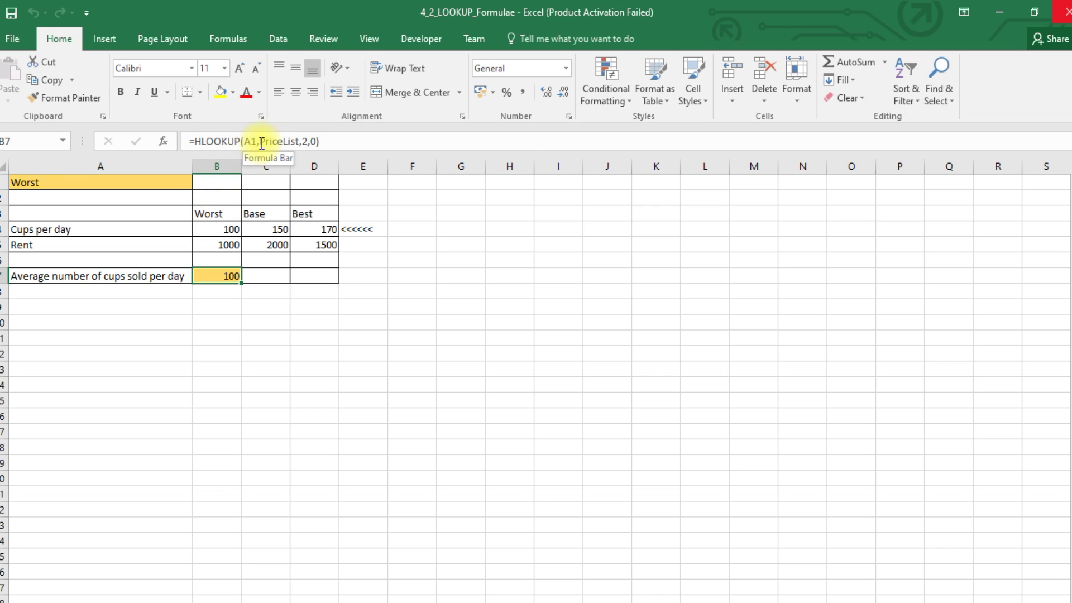
- Highlight the PriceList range and inspect B7's =HLOOKUP(A1,PriceList,2,0) formula and B4's Worst value
{"action": "left_click", "coordinate": [63, 140]}
{"action": "left_click", "coordinate": [52, 195]}
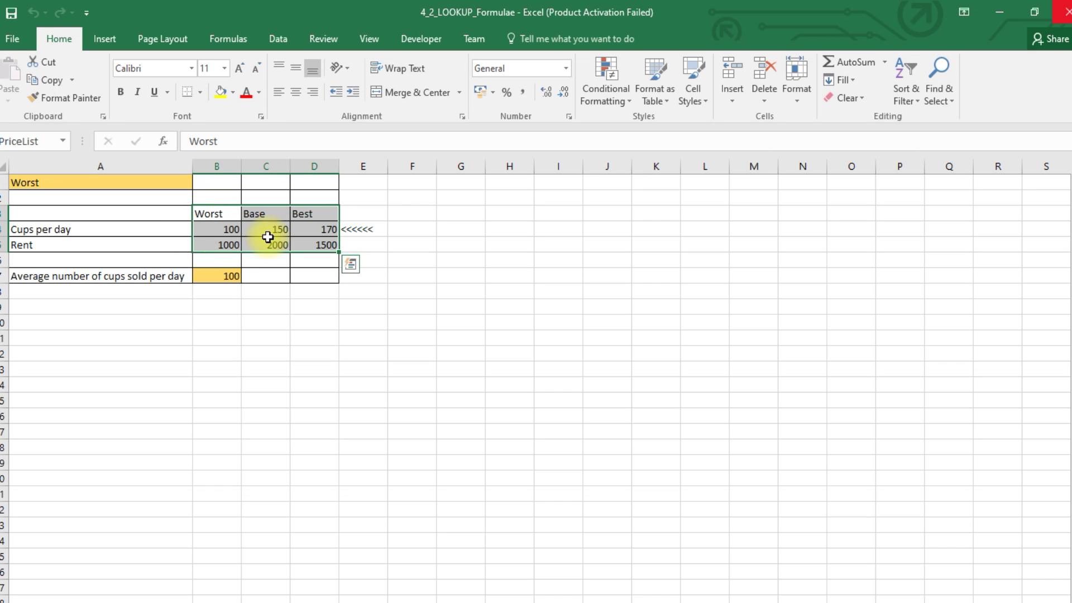
{"action": "left_click", "coordinate": [221, 275]}
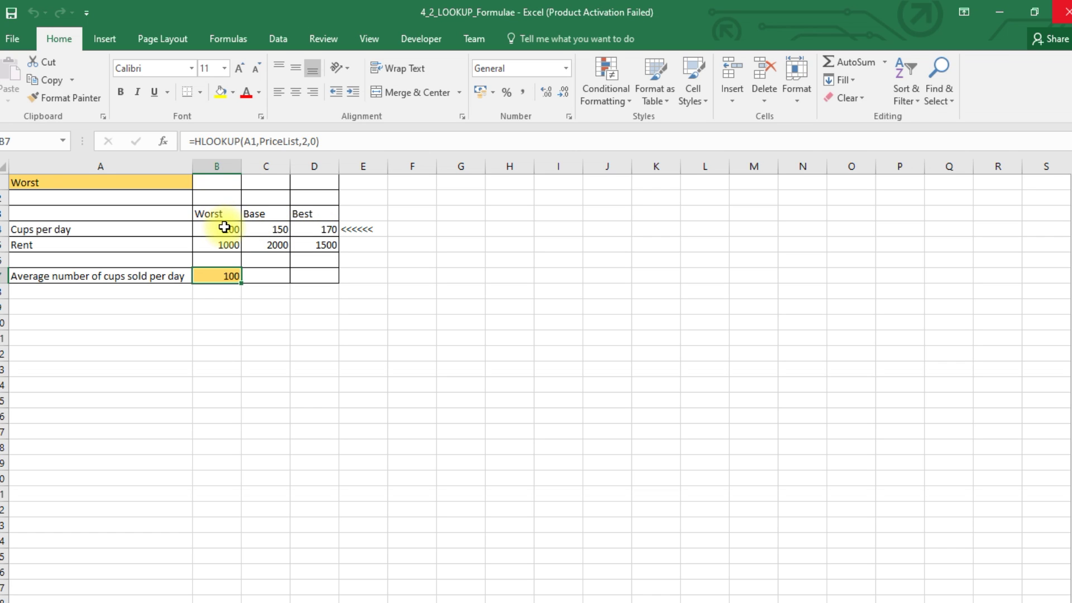
{"action": "left_click", "coordinate": [225, 228]}
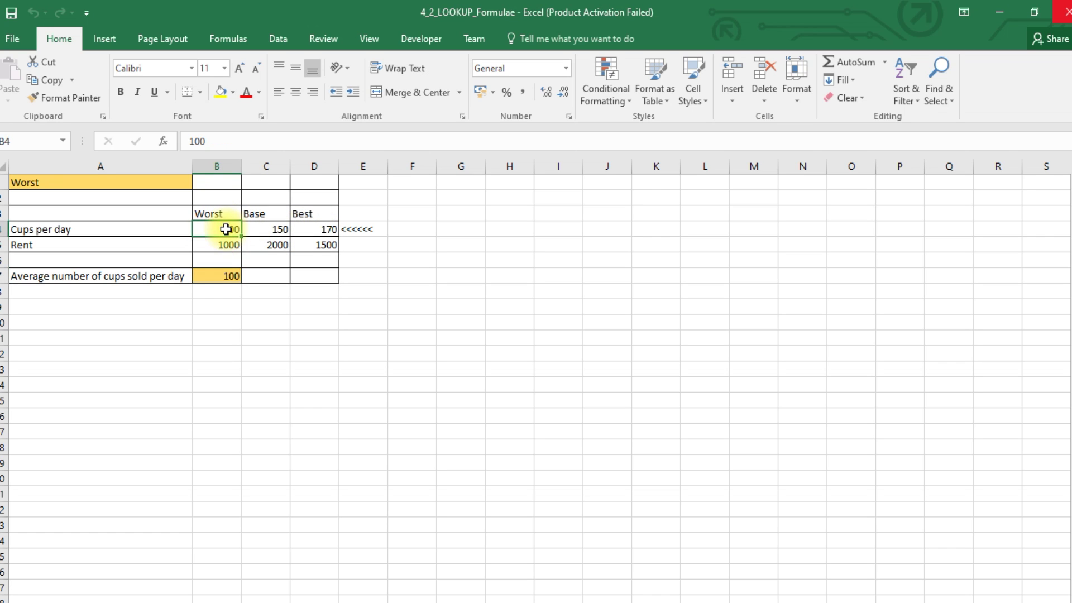
{"action": "left_click", "coordinate": [219, 275]}
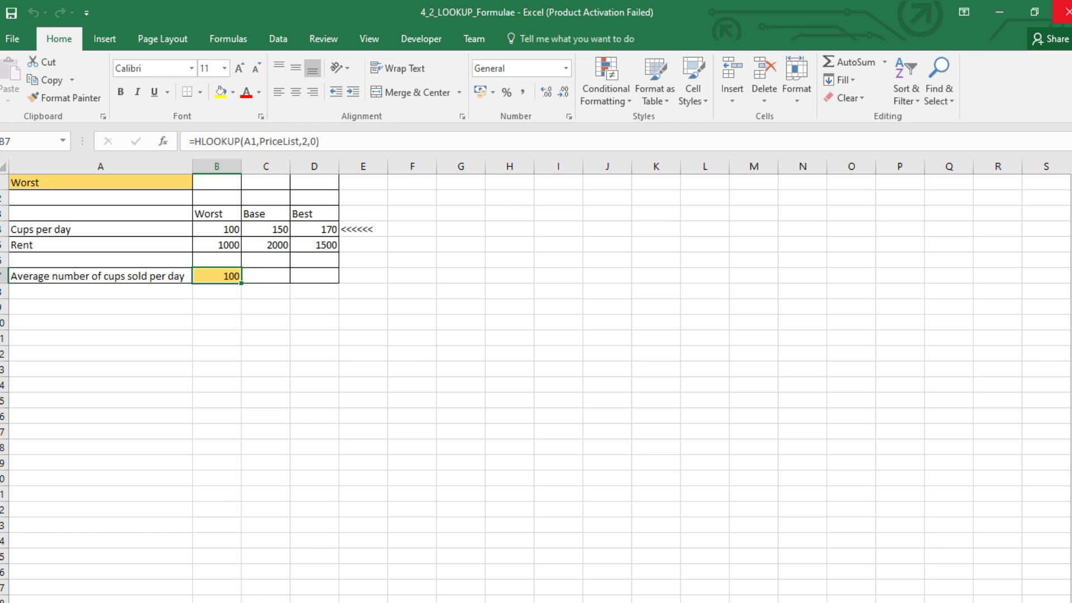
{"action": "key", "text": "ctrl+Page_Down"}
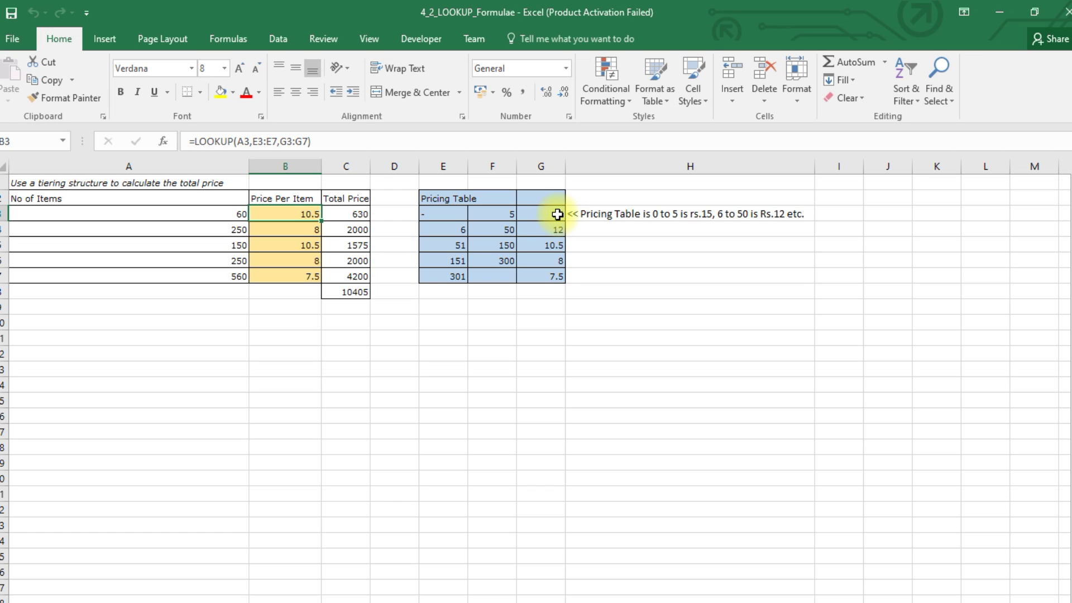
{"action": "left_click", "coordinate": [448, 214]}
{"action": "left_click", "coordinate": [494, 214]}
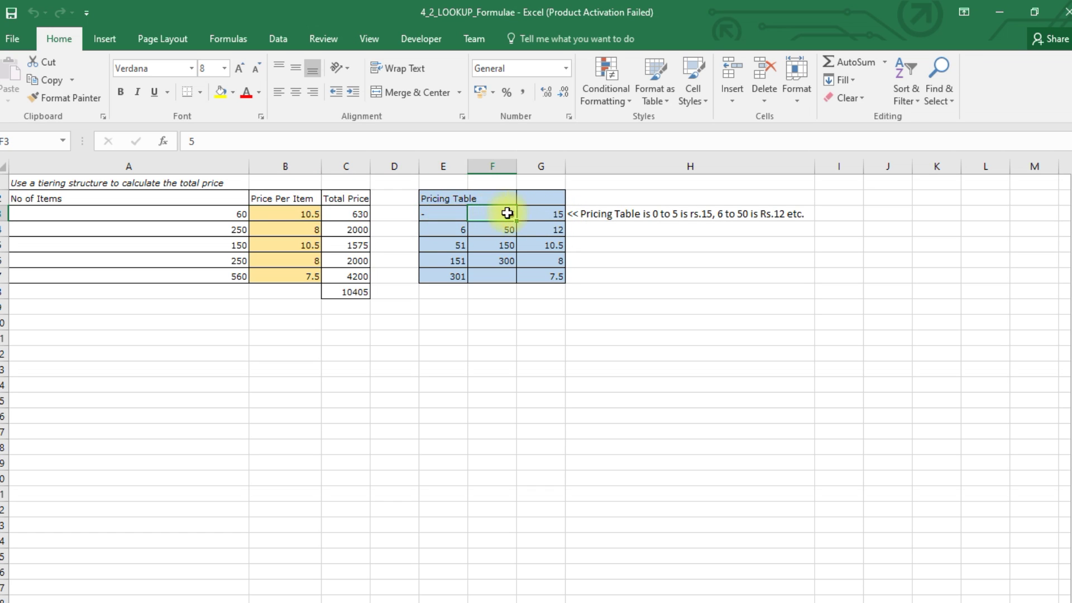
{"action": "left_click", "coordinate": [545, 215]}
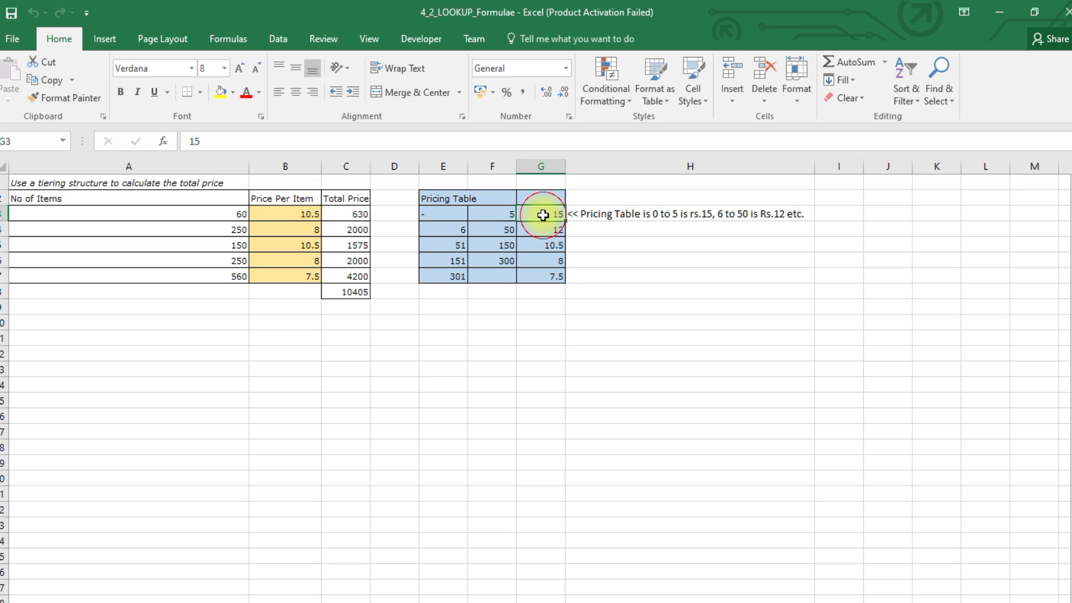
{"action": "left_click", "coordinate": [459, 230]}
{"action": "left_click", "coordinate": [497, 230]}
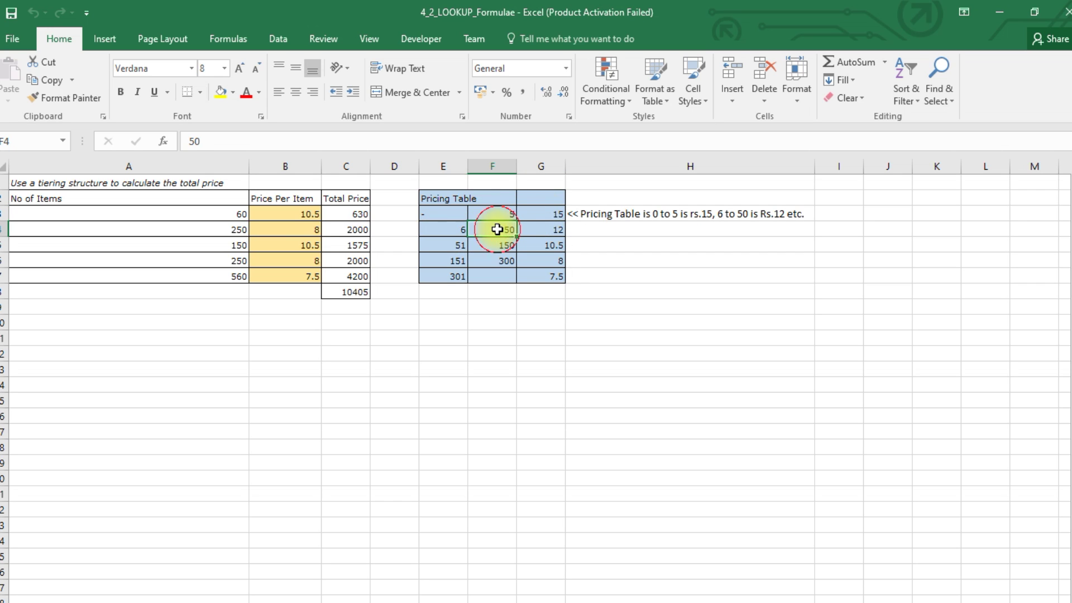
{"action": "left_click", "coordinate": [559, 231]}
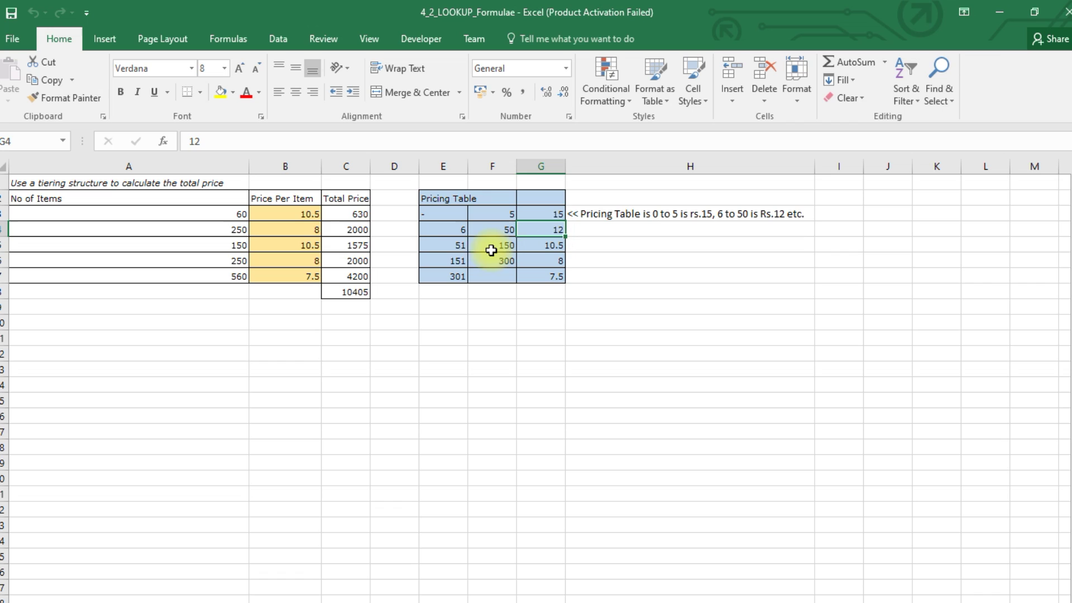
{"action": "left_click", "coordinate": [460, 245]}
{"action": "left_click", "coordinate": [499, 245]}
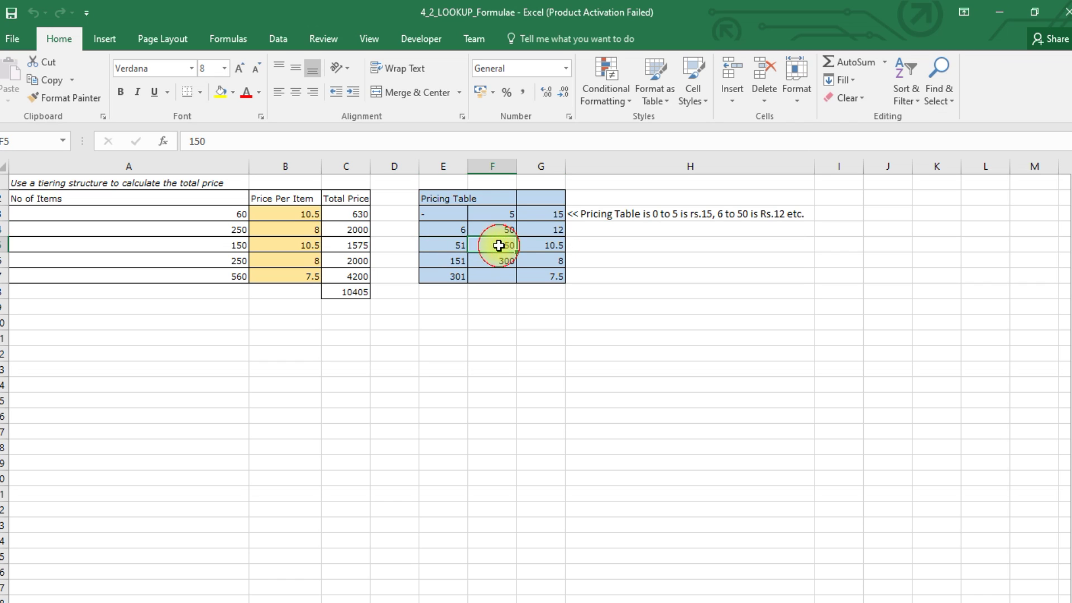
{"action": "left_click", "coordinate": [544, 249]}
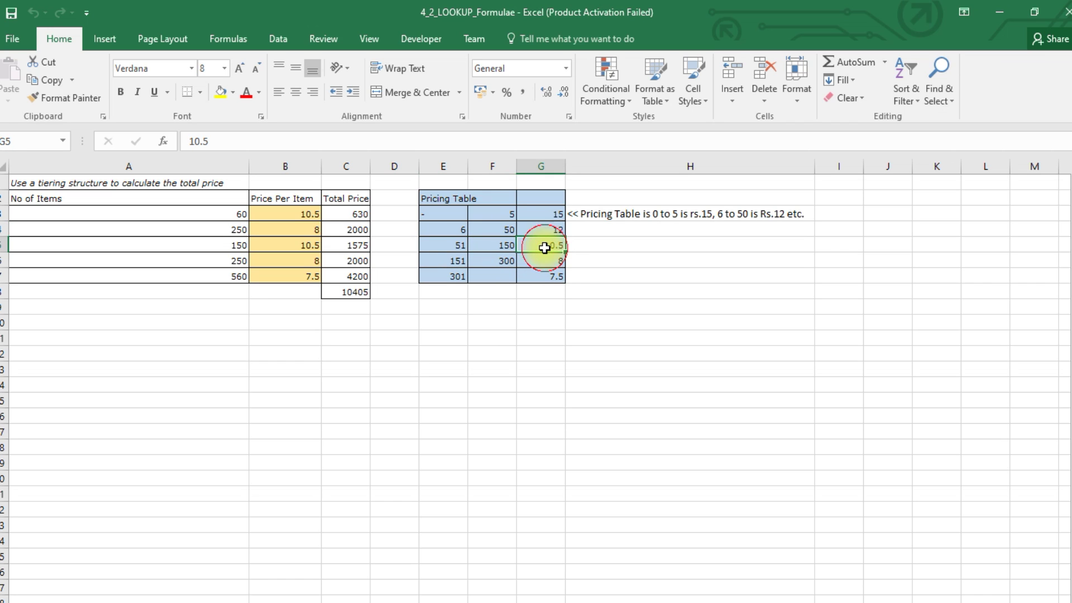
{"action": "left_click", "coordinate": [454, 260]}
{"action": "left_click", "coordinate": [501, 263]}
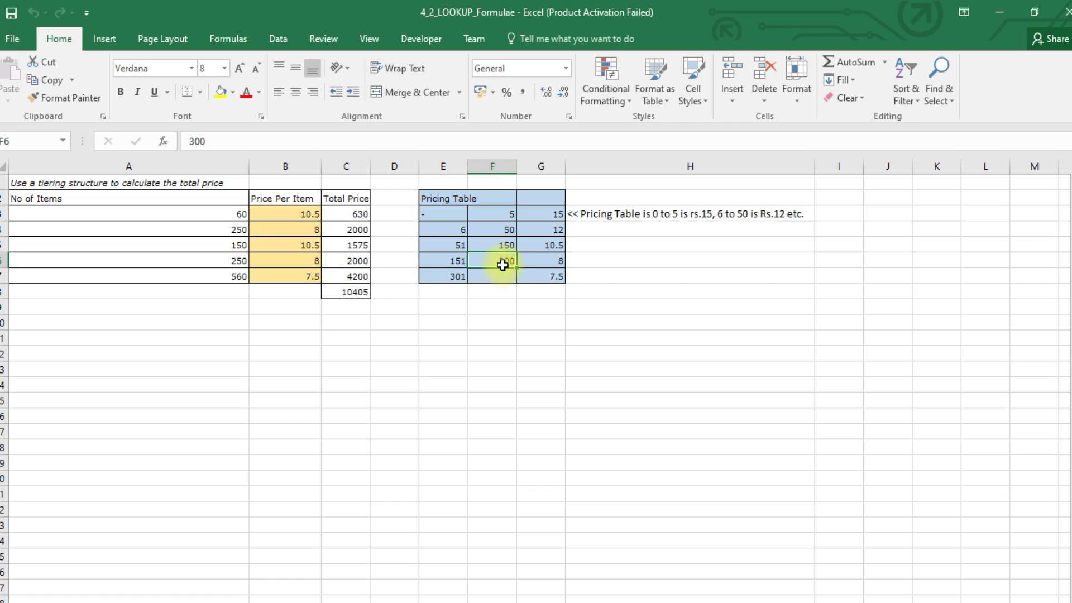
{"action": "left_click", "coordinate": [546, 262]}
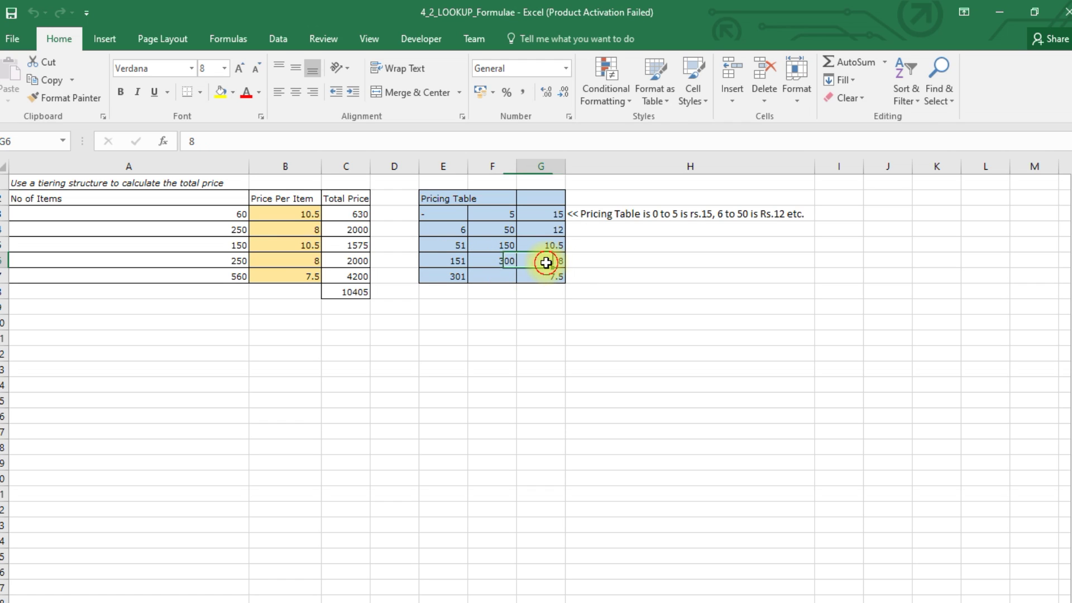
{"action": "left_click", "coordinate": [231, 215]}
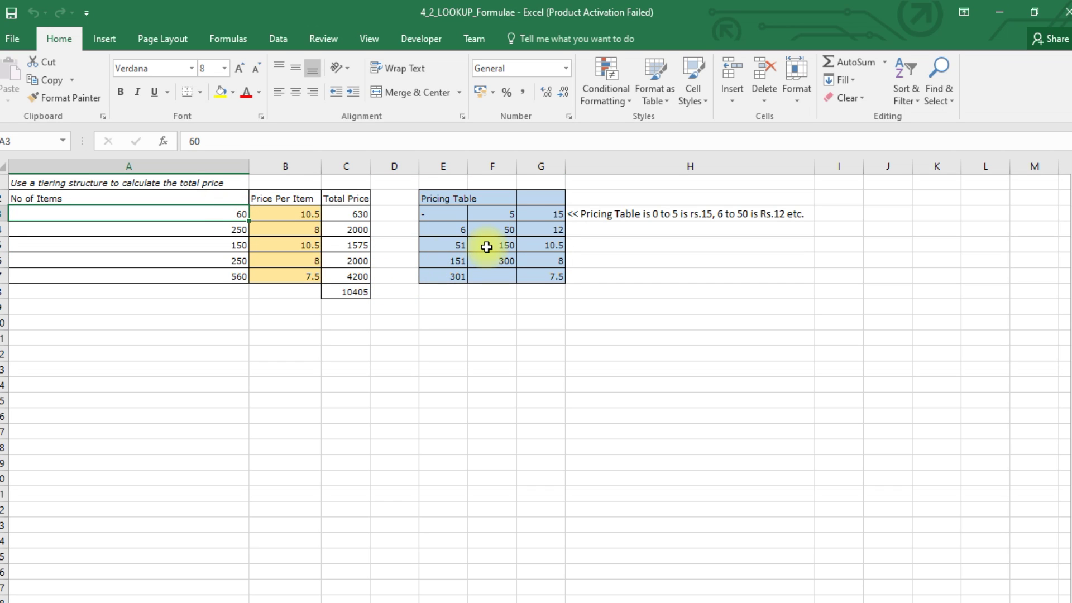
{"action": "left_click", "coordinate": [561, 248]}
{"action": "left_click", "coordinate": [304, 212]}
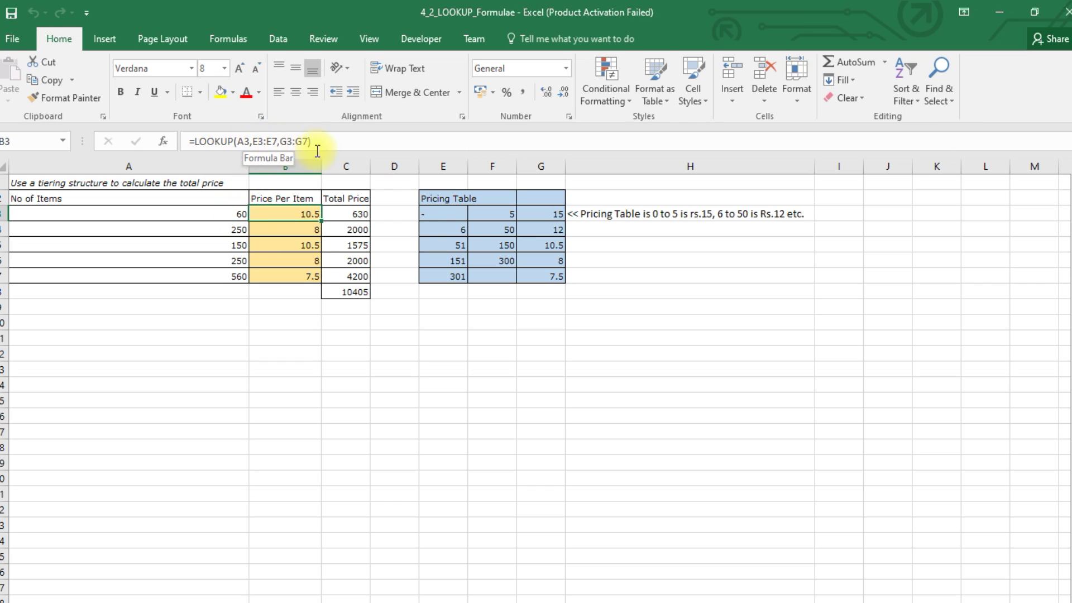
{"action": "left_click", "coordinate": [445, 213]}
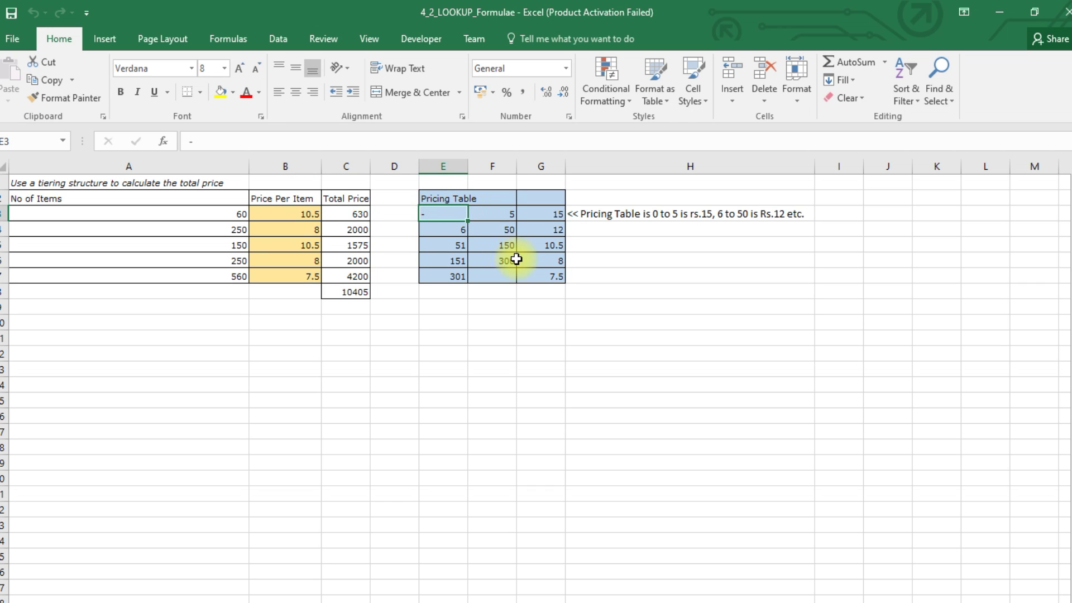
{"action": "left_click", "coordinate": [455, 262]}
{"action": "left_click_drag", "start_coordinate": [456, 215], "coordinate": [455, 261]}
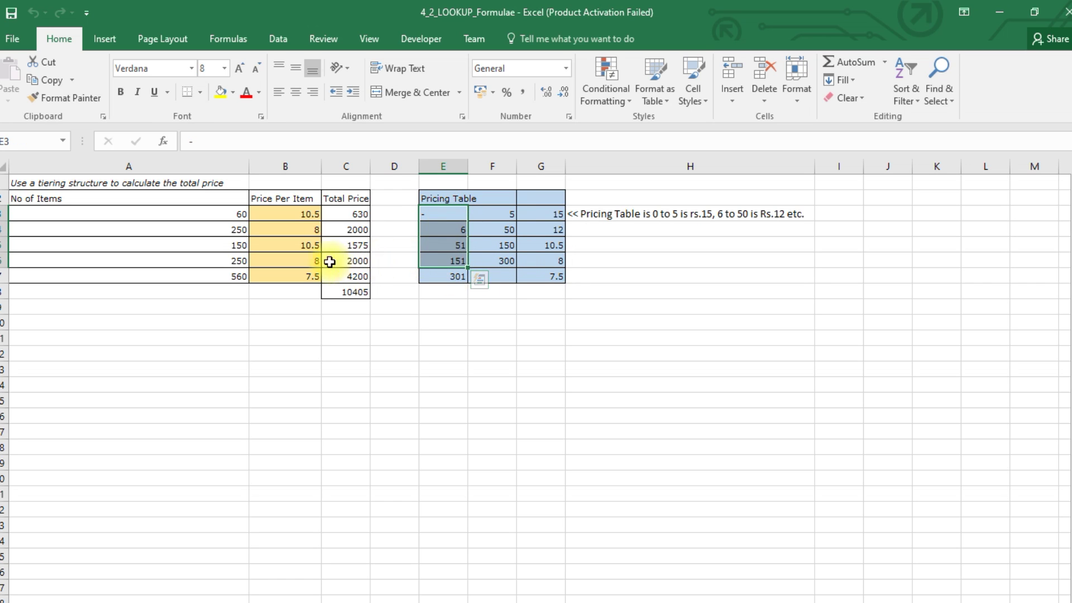
{"action": "left_click", "coordinate": [308, 215]}
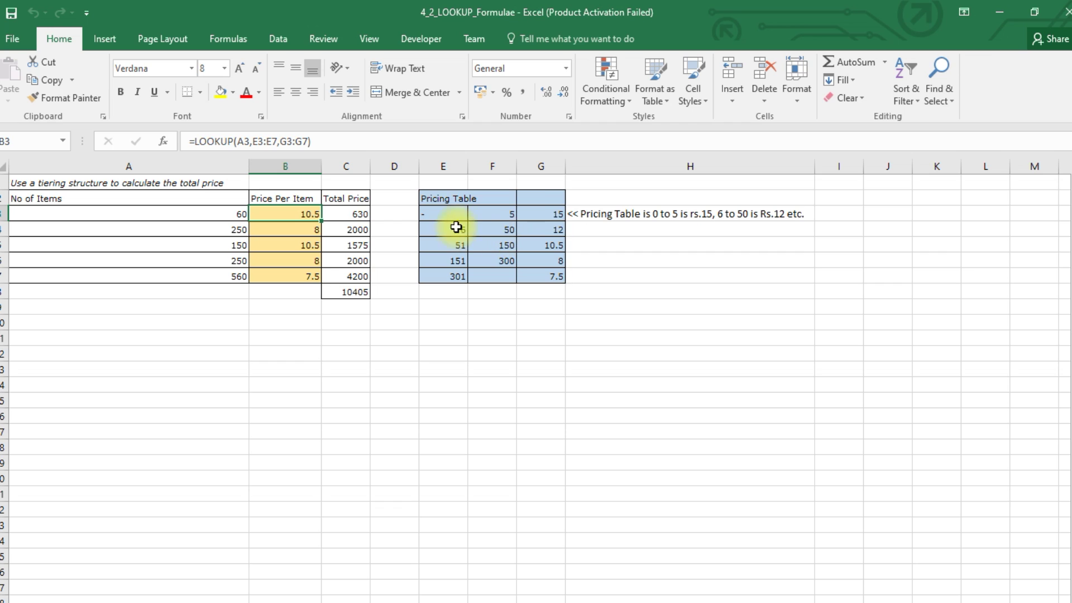
{"action": "left_click", "coordinate": [547, 214]}
{"action": "left_click_drag", "start_coordinate": [547, 214], "coordinate": [548, 260]}
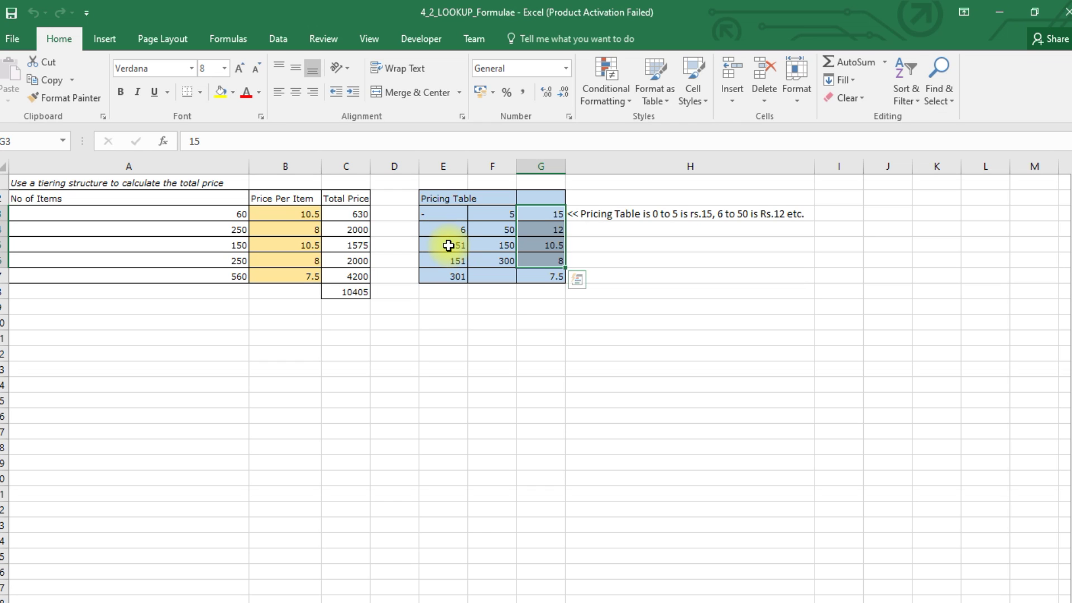
{"action": "left_click_drag", "start_coordinate": [452, 246], "coordinate": [488, 244]}
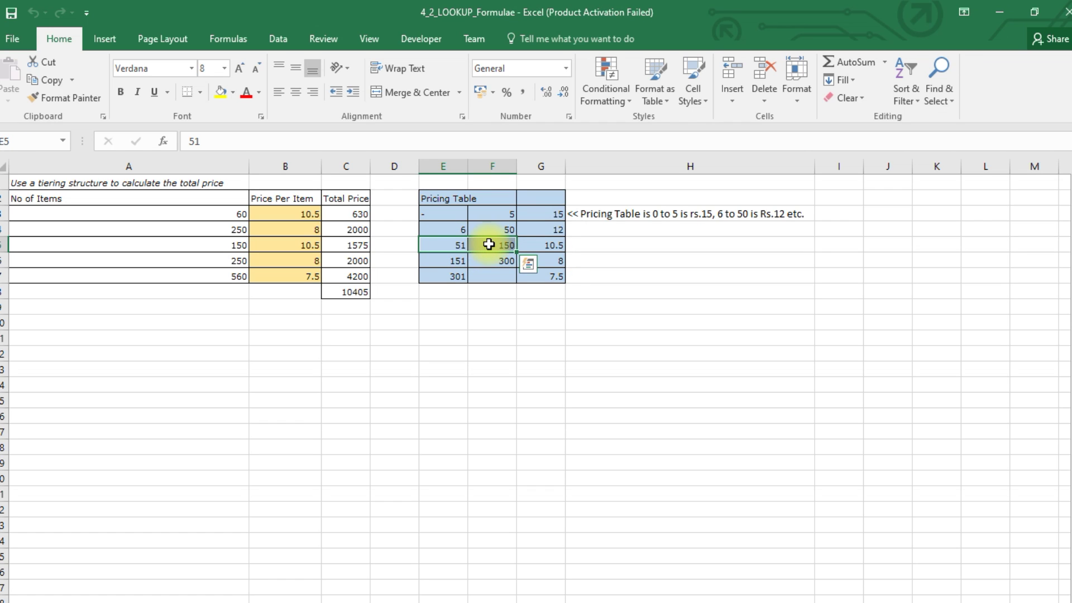
{"action": "left_click", "coordinate": [547, 247]}
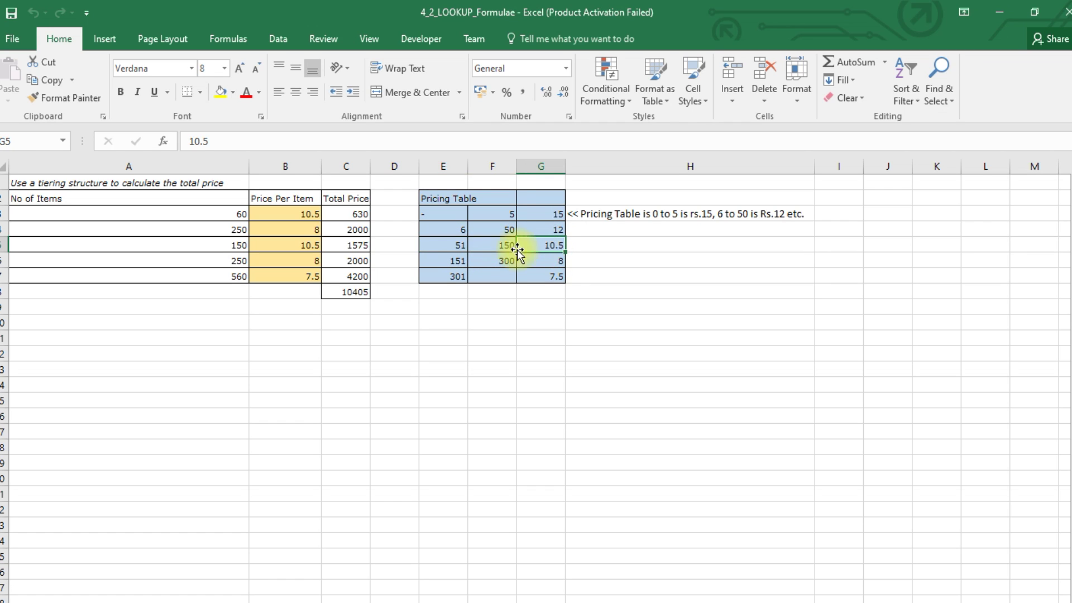
{"action": "left_click", "coordinate": [307, 214]}
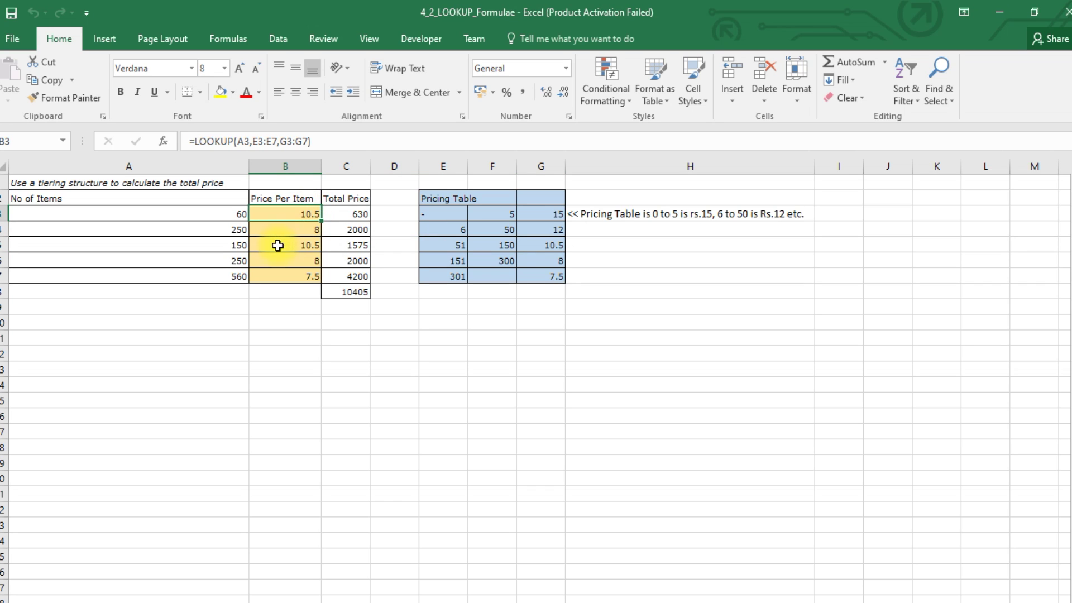
{"action": "left_click", "coordinate": [239, 226]}
{"action": "left_click", "coordinate": [297, 230]}
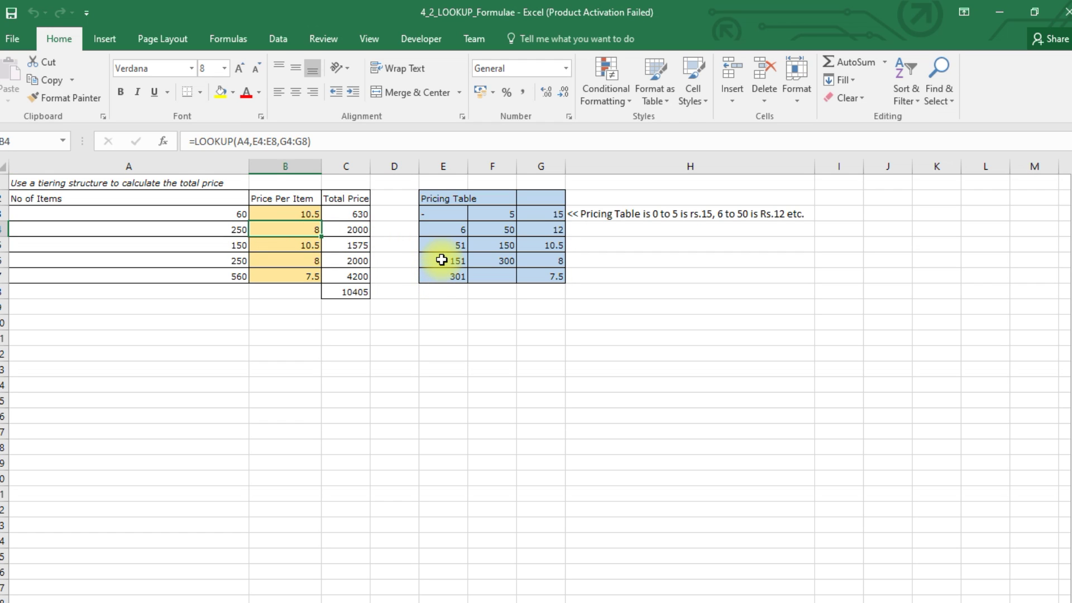
{"action": "left_click", "coordinate": [442, 260]}
{"action": "left_click", "coordinate": [491, 261]}
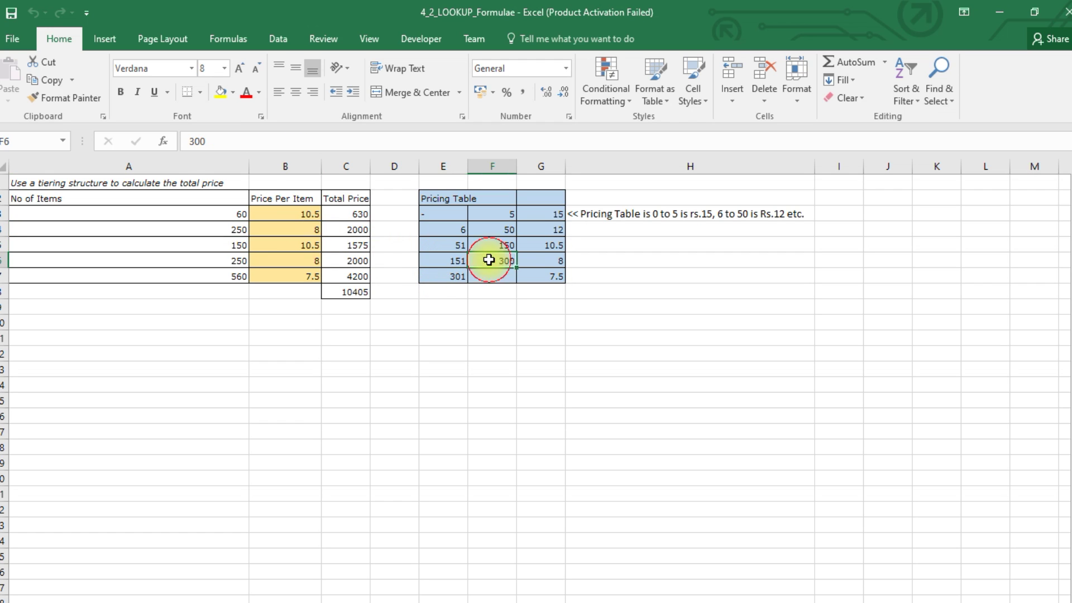
{"action": "left_click", "coordinate": [545, 260]}
{"action": "left_click", "coordinate": [314, 228]}
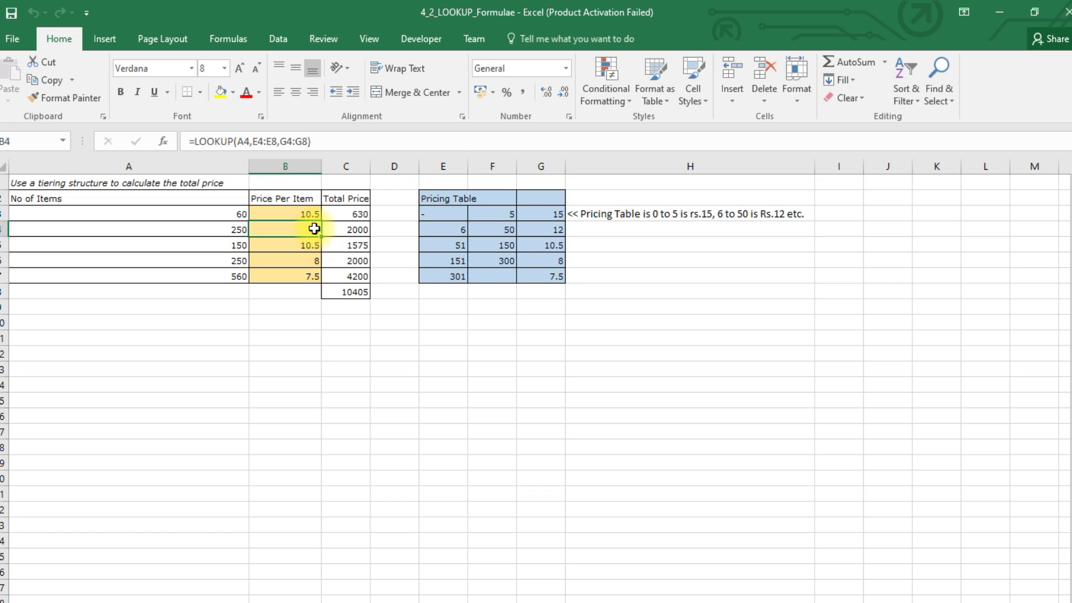
{"action": "left_click", "coordinate": [239, 244]}
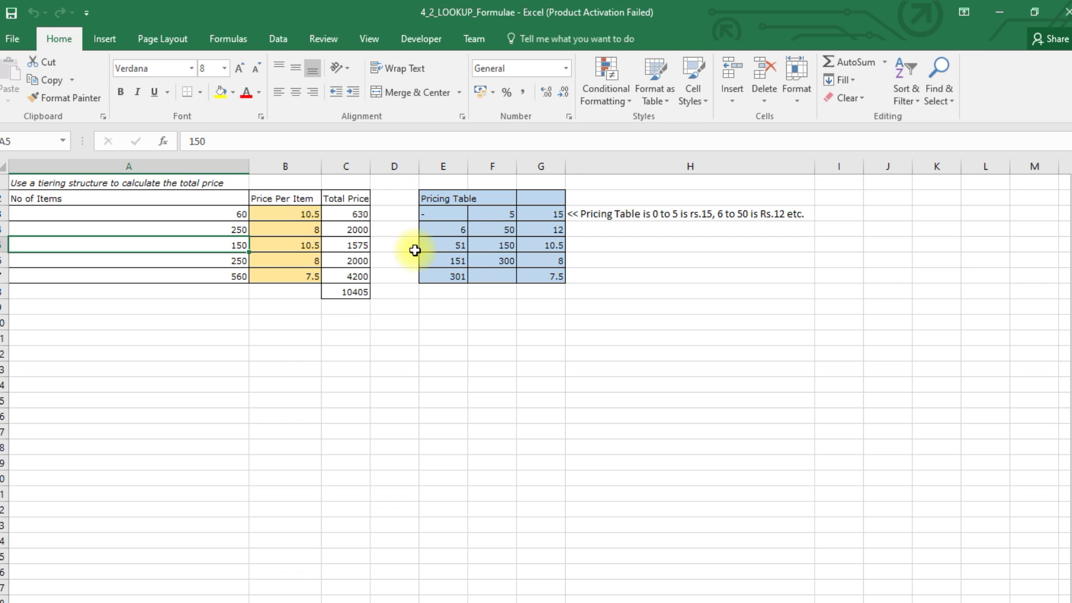
{"action": "left_click", "coordinate": [450, 259]}
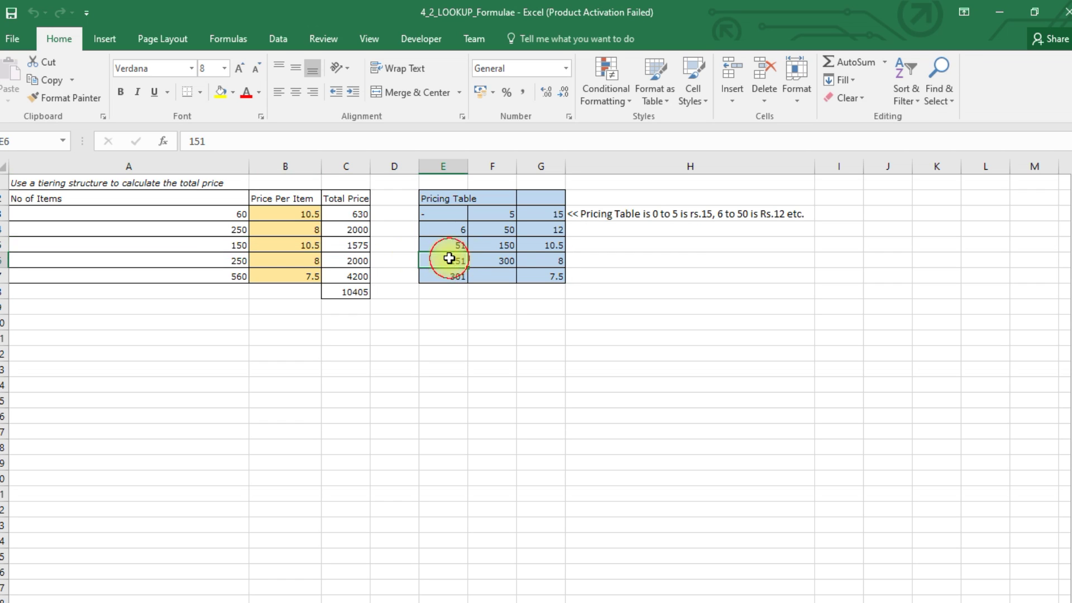
{"action": "left_click", "coordinate": [491, 258]}
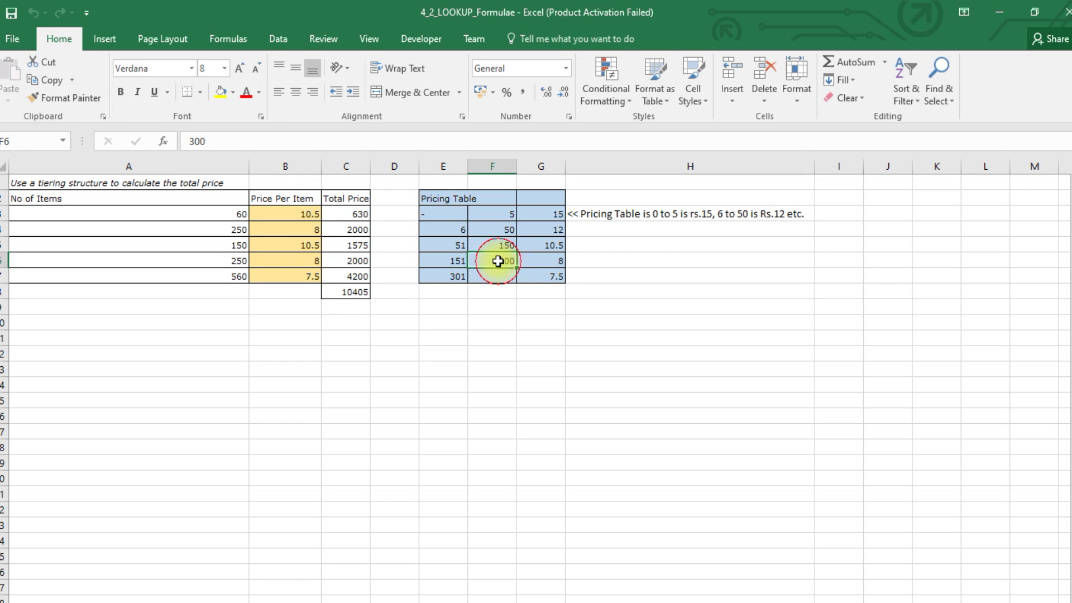
{"action": "left_click", "coordinate": [538, 261]}
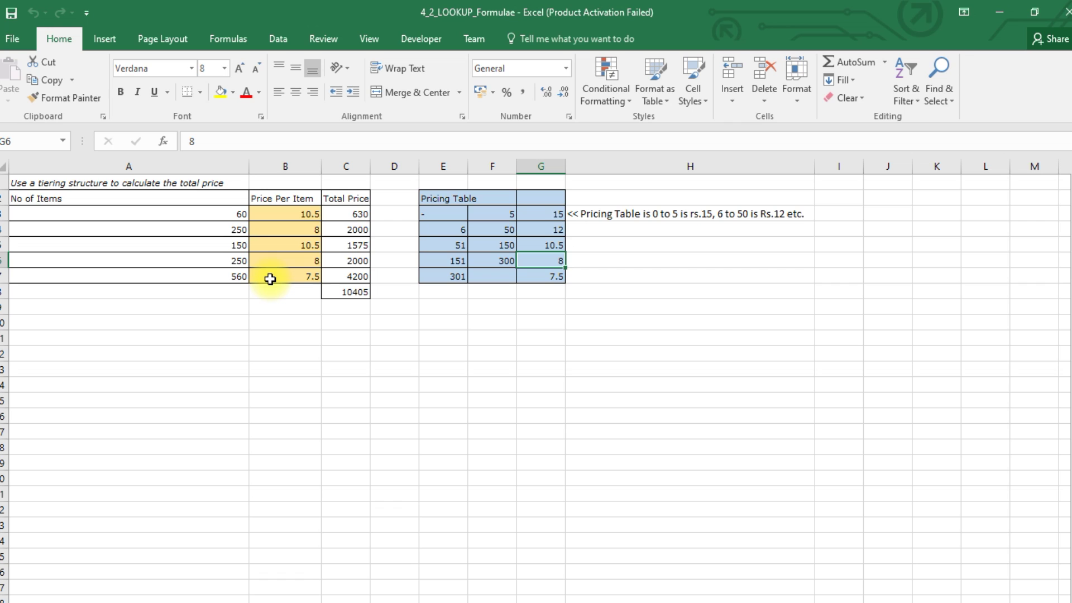
{"action": "left_click", "coordinate": [238, 214]}
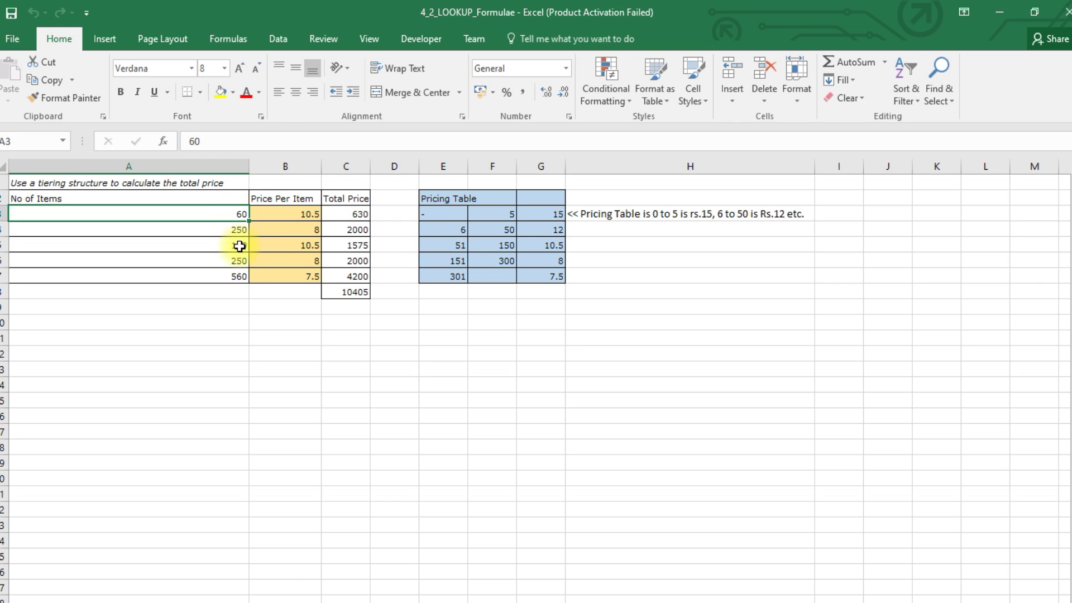
{"action": "left_click", "coordinate": [297, 214]}
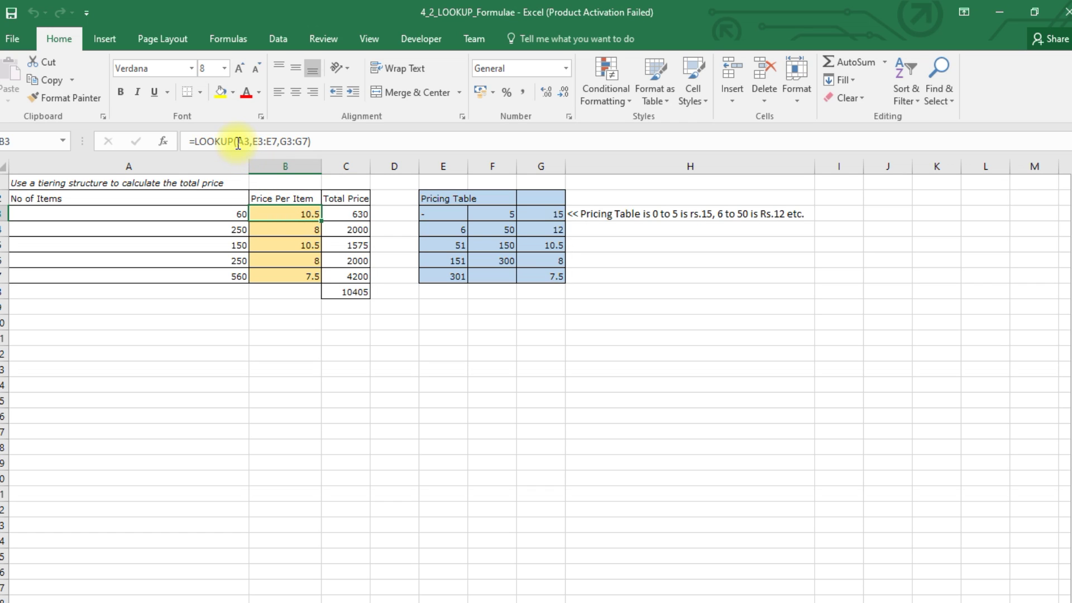